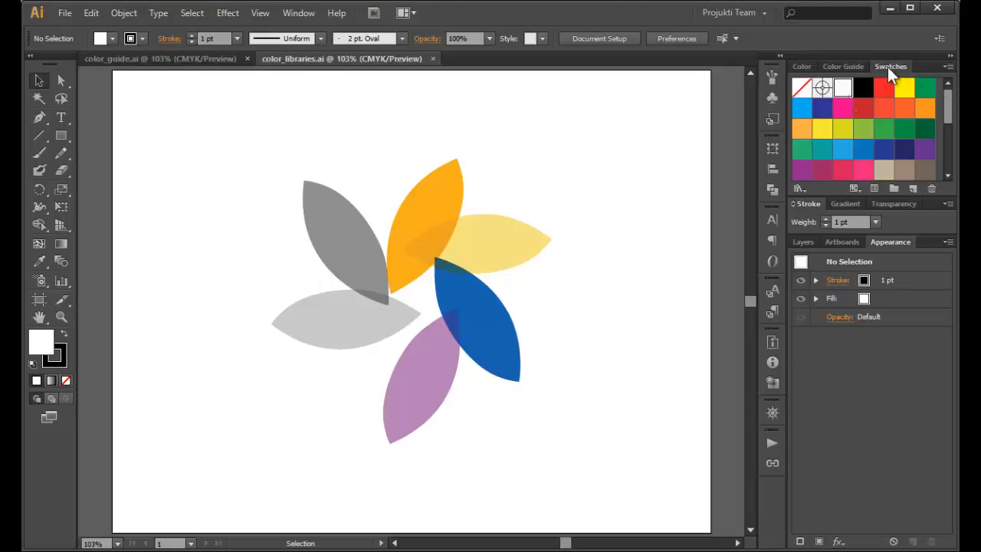
Undock the Swatches panel, place it over the artboard's upper-left area and enlarge it
left_click_drag(887, 66, 105, 88)
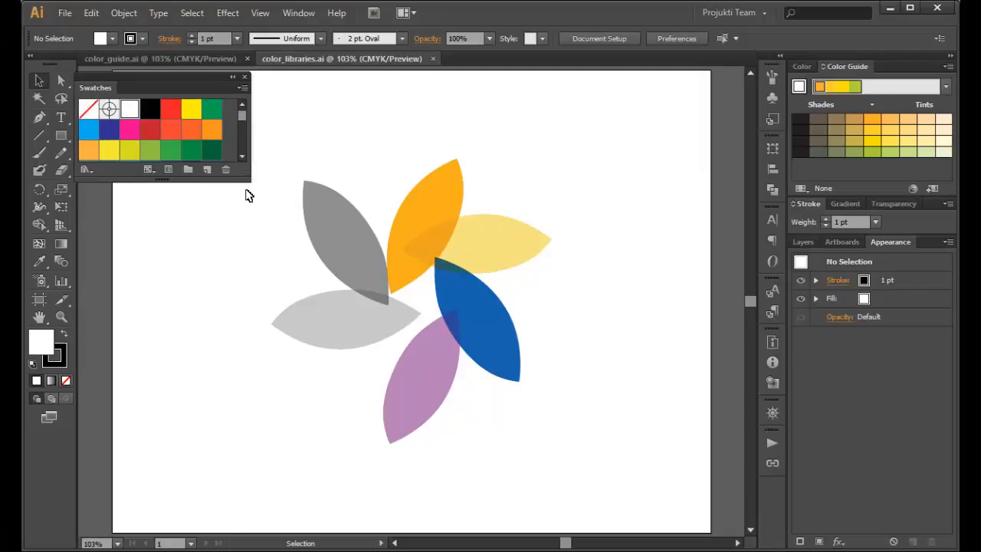
left_click_drag(252, 181, 272, 256)
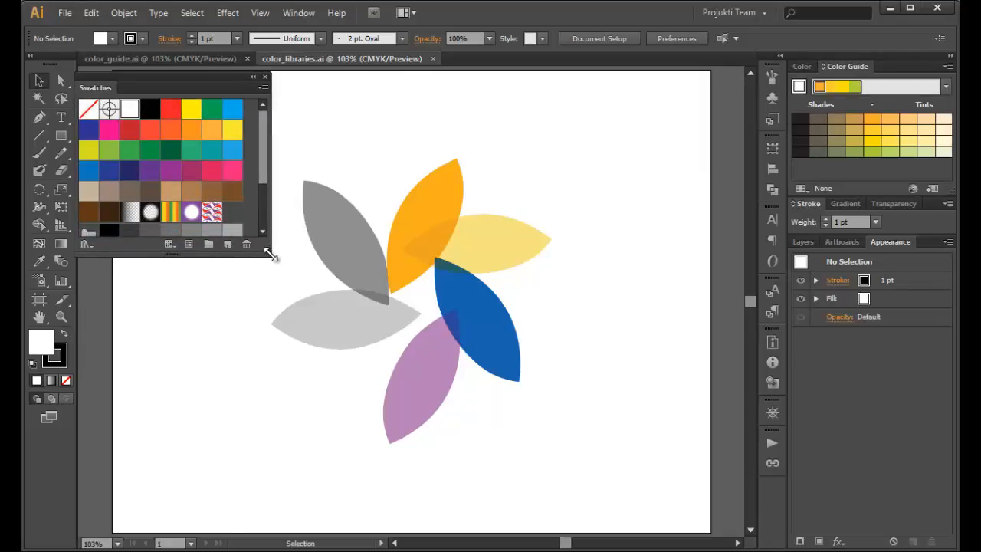
Load the swatch library roux_palette.ase from Local Disk (C:)
left_click(87, 247)
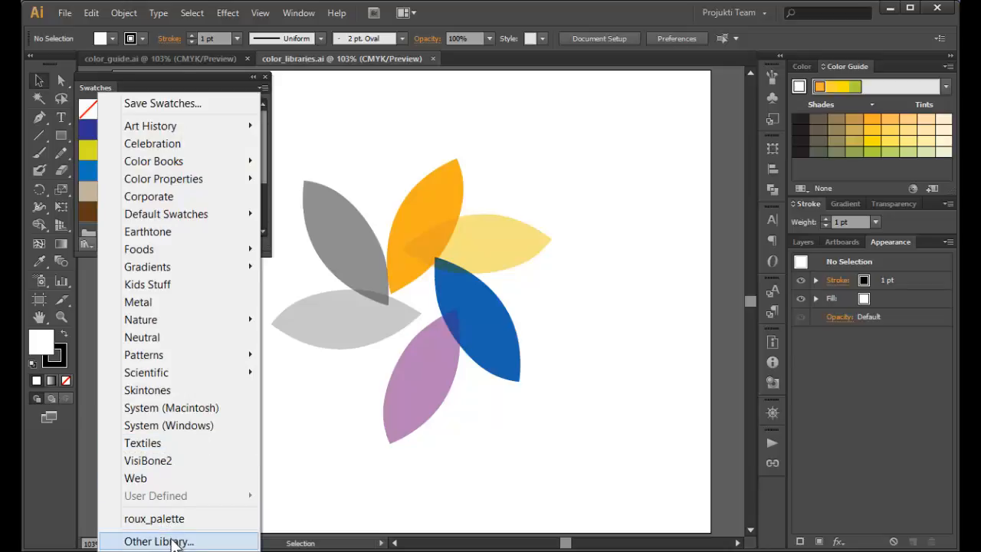
left_click(174, 542)
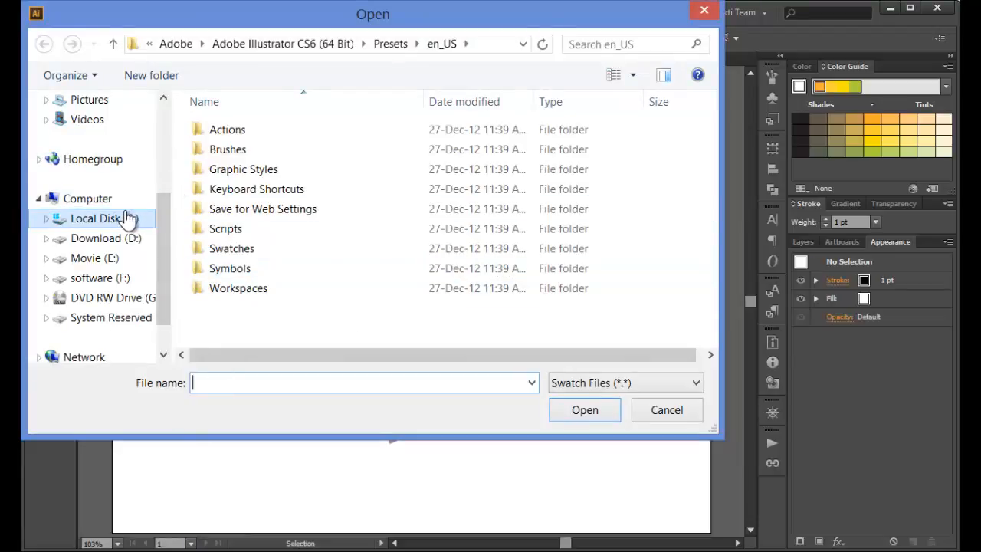
left_click(127, 218)
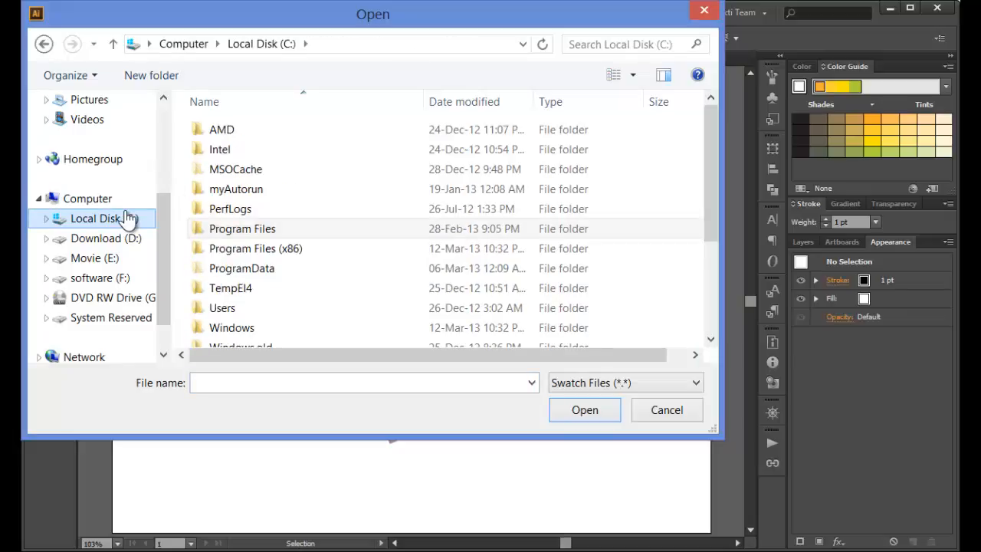
left_click_drag(712, 202, 704, 340)
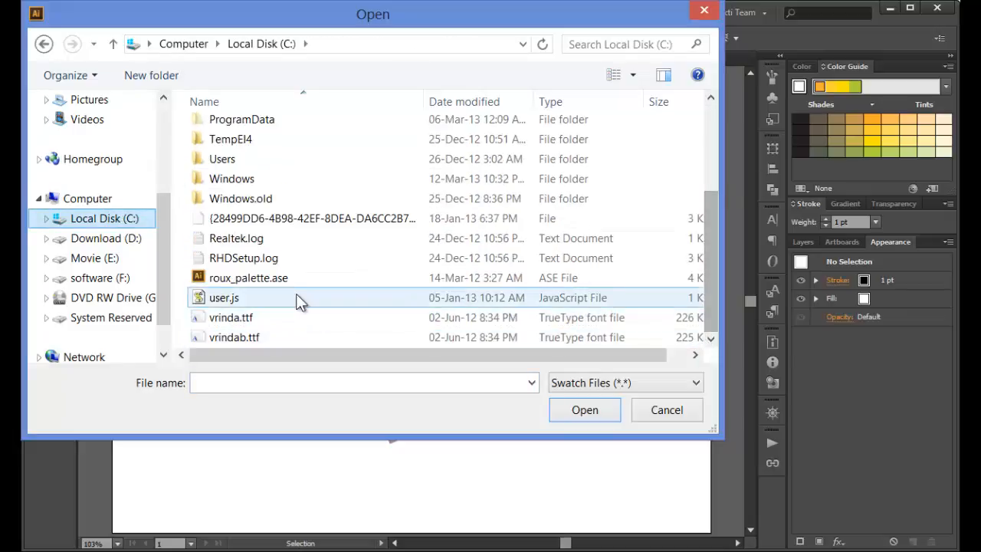
left_click(266, 278)
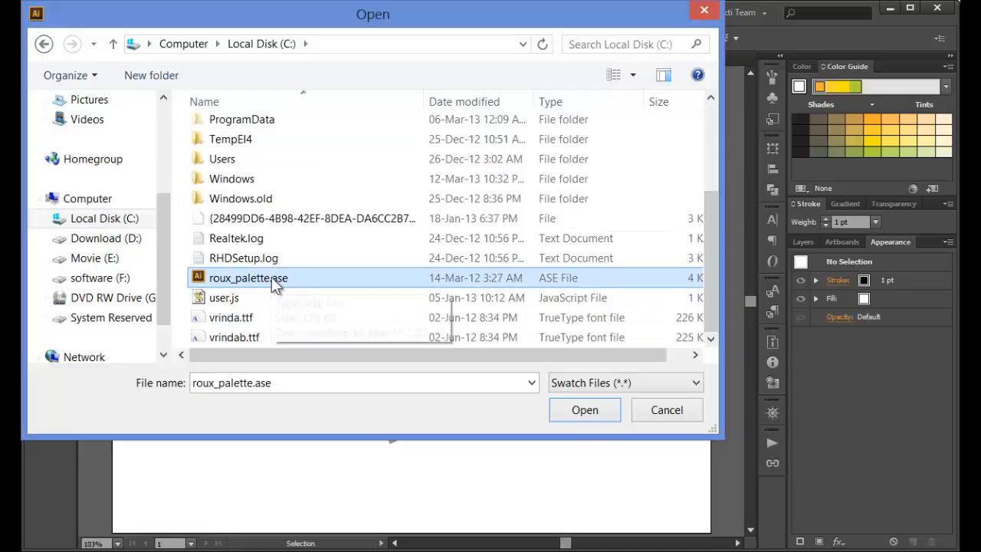
double_click(272, 281)
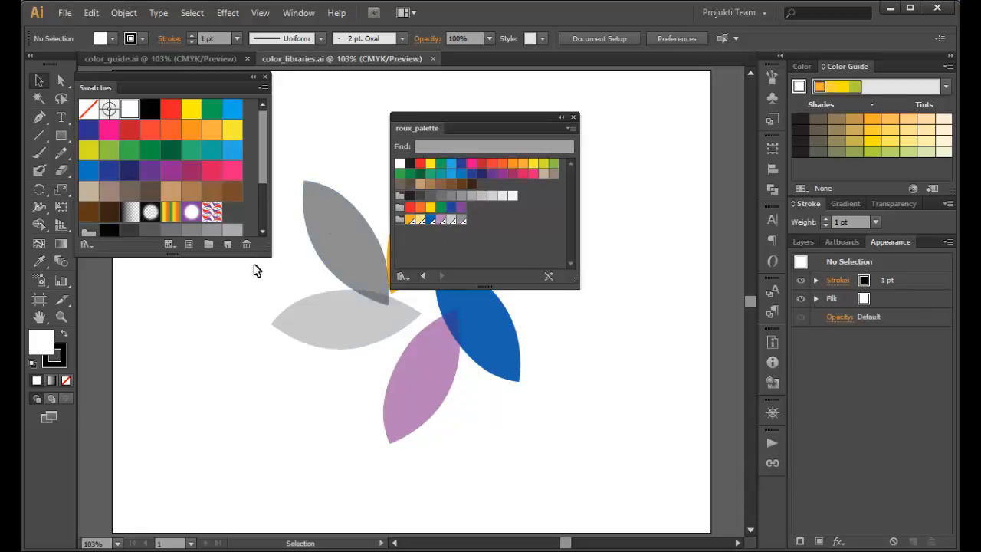
Add the orange-to-gray color group from roux_palette to the document swatches, close that library and select the red-to-purple color group
left_click_drag(270, 255, 319, 342)
left_click(407, 221)
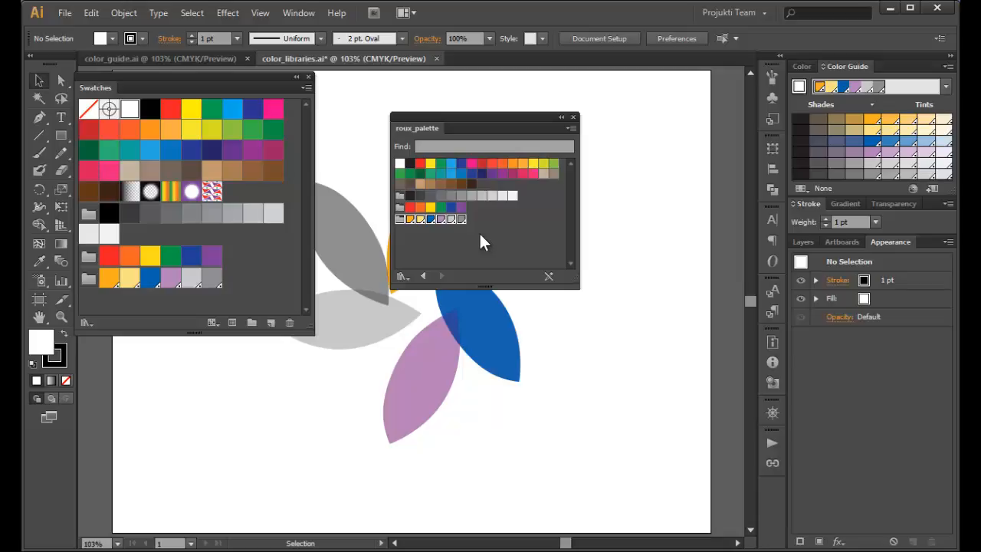
left_click(573, 117)
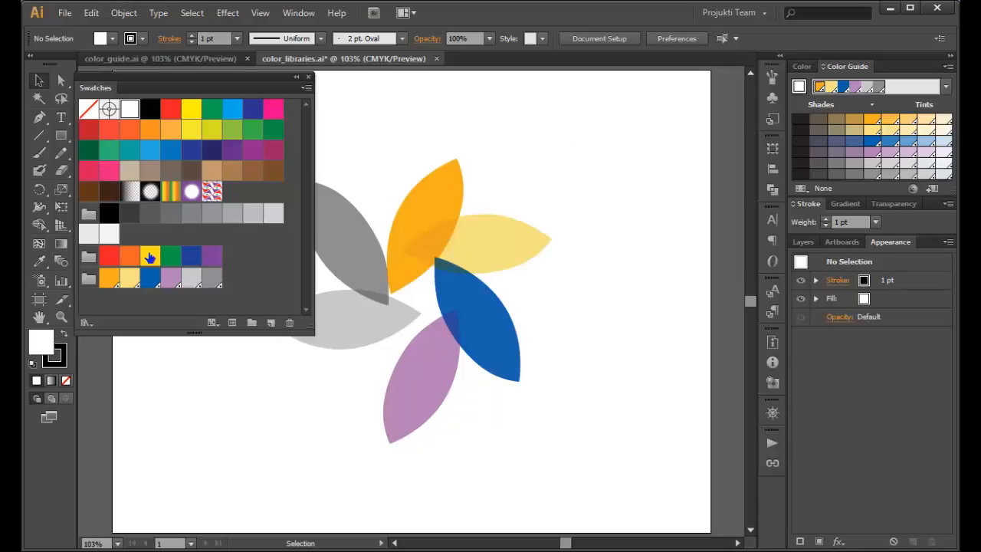
left_click(90, 257)
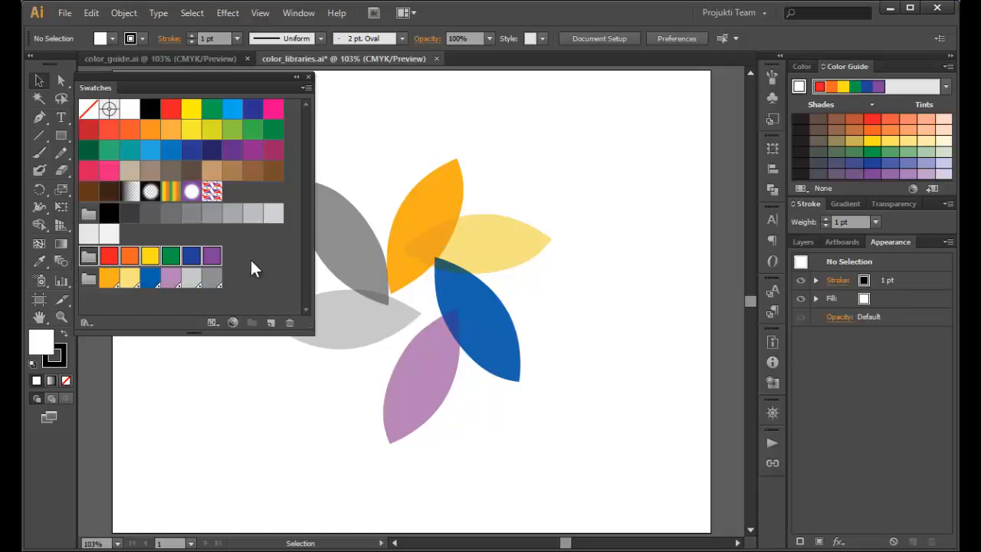
Open the dialog for saving the swatch library as an ASE file and cancel it
left_click(306, 88)
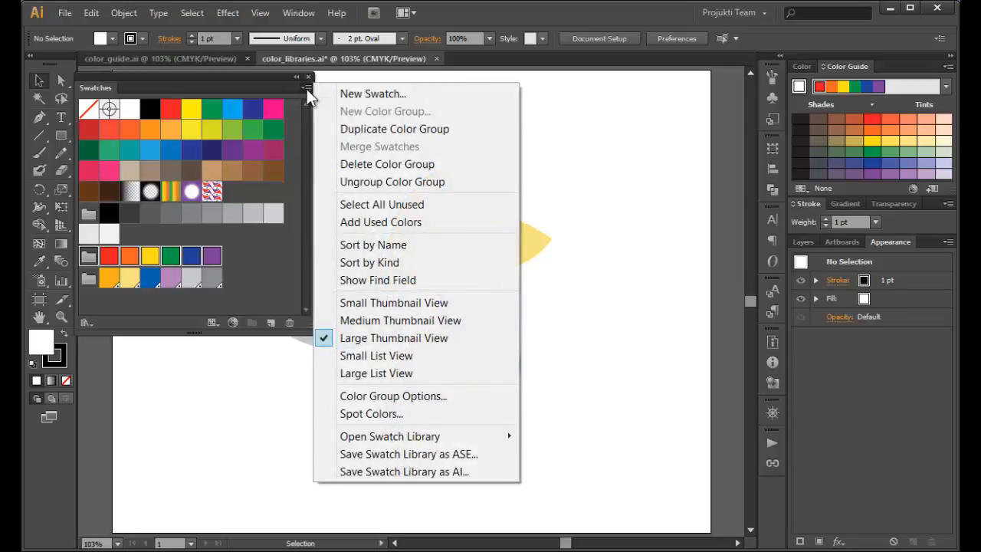
left_click(448, 456)
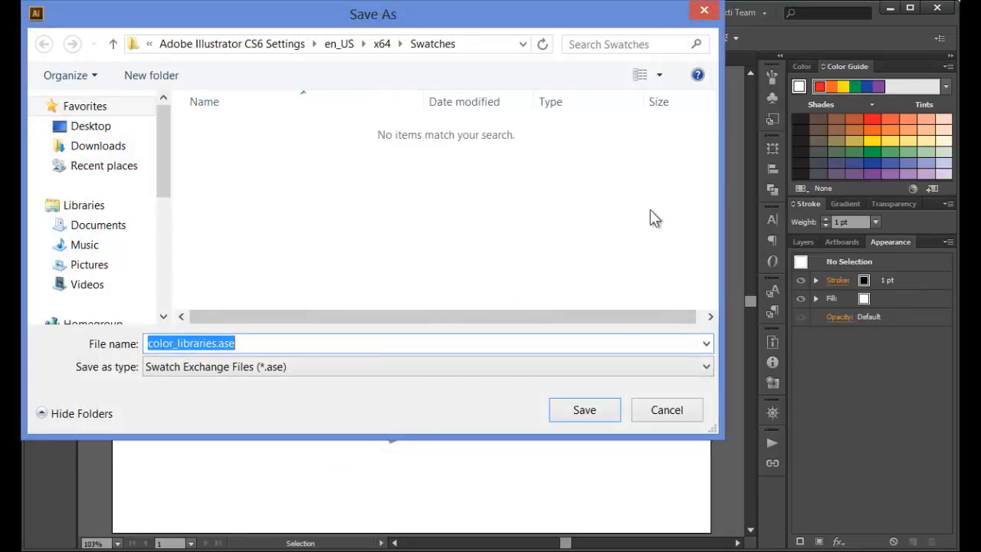
left_click(679, 418)
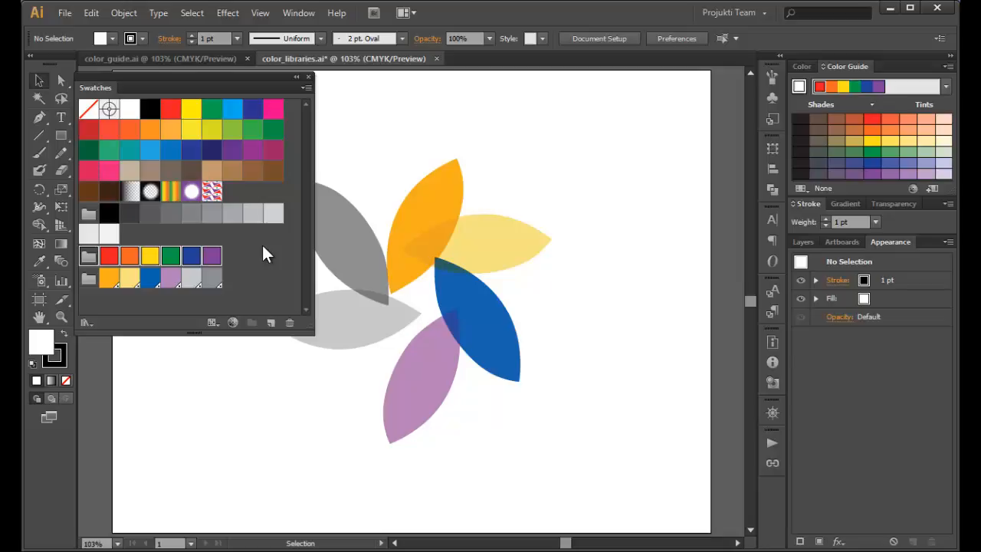
Close the floating Swatches panel and switch to the color_guide.ai document with the Color Guide showing
left_click(307, 78)
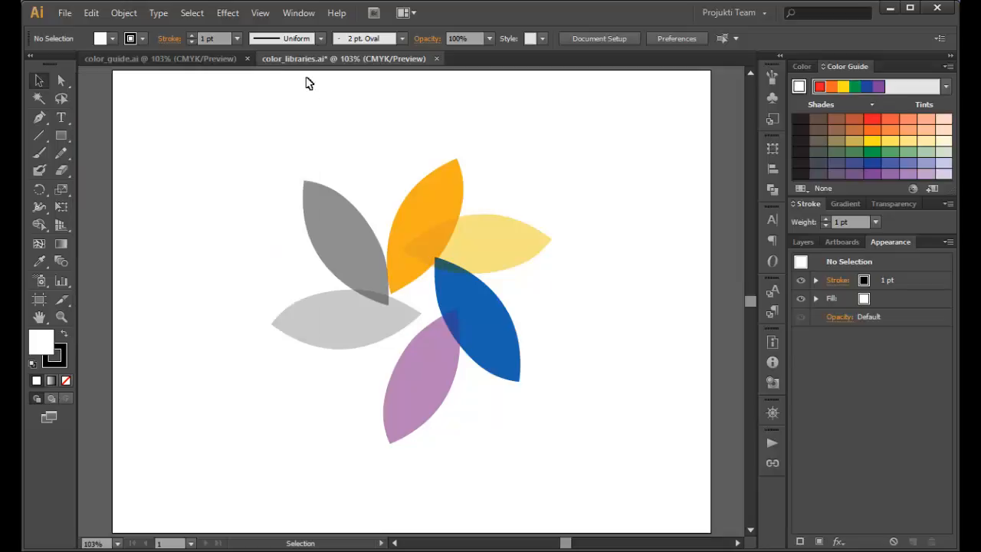
left_click(202, 62)
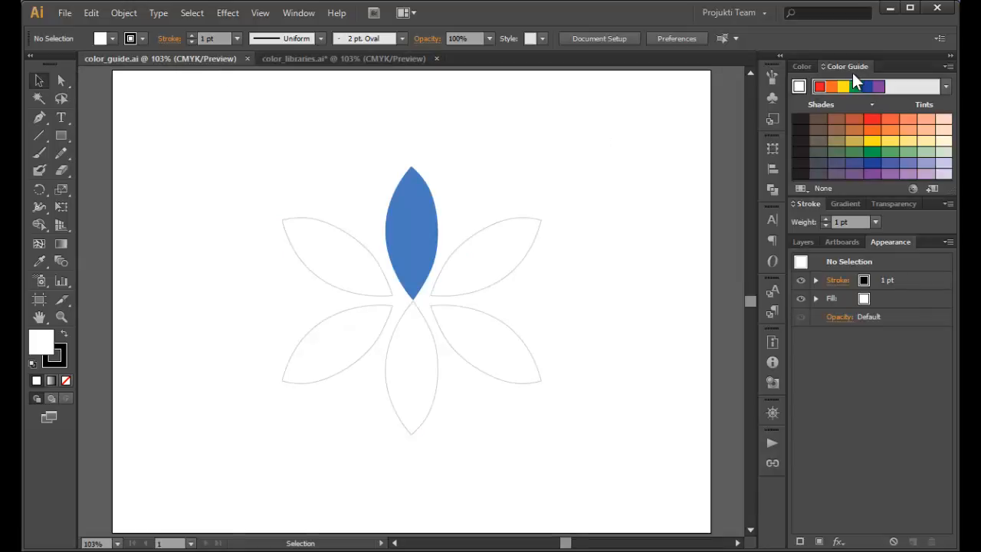
left_click(809, 63)
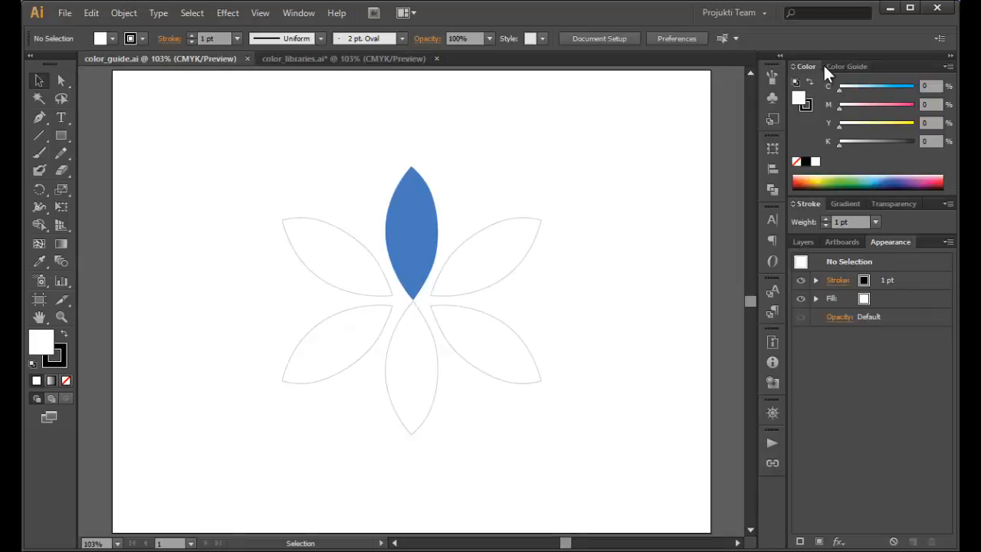
left_click(835, 66)
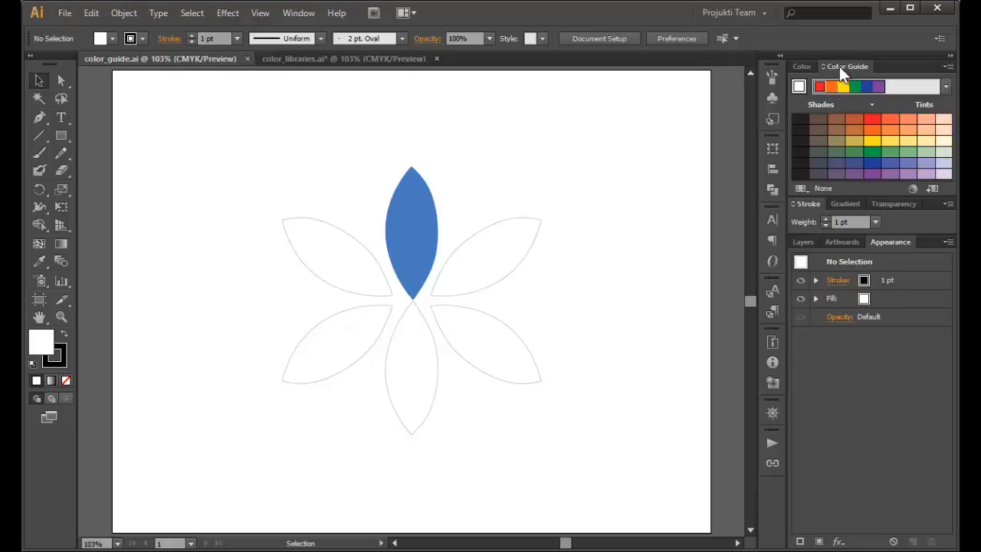
Undock the Color Guide panel and enlarge it beside the artwork, with the blue petal selected
left_click(291, 11)
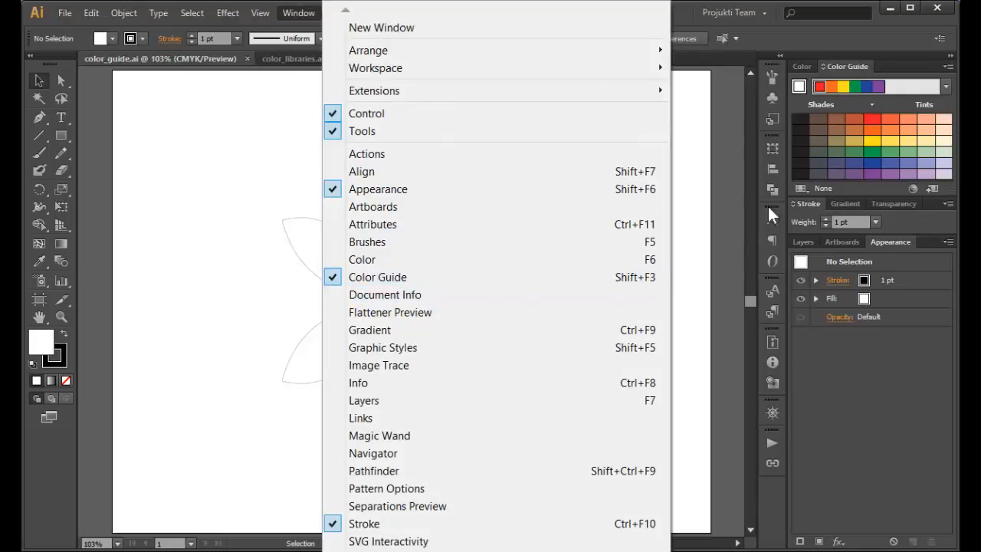
left_click(847, 62)
left_click_drag(847, 62, 109, 79)
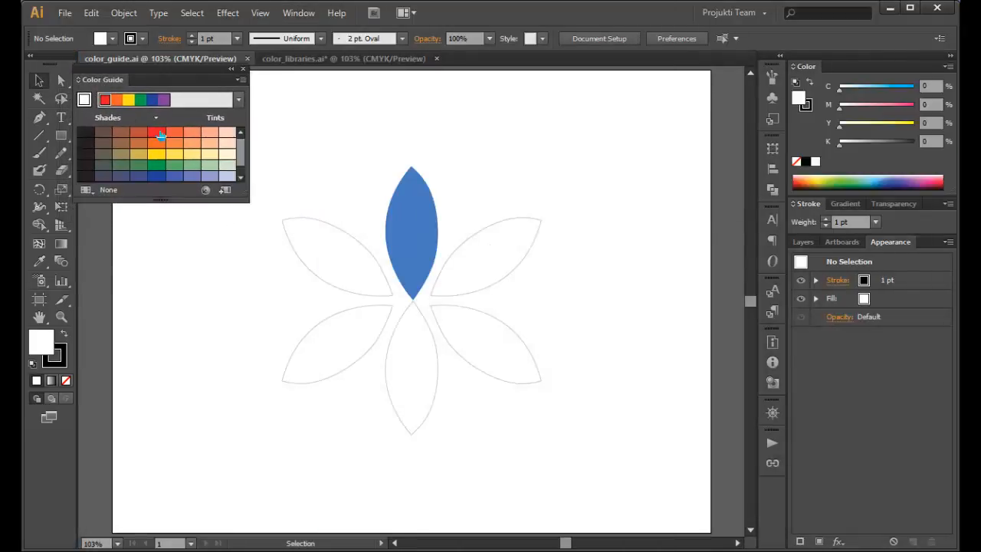
left_click(425, 228)
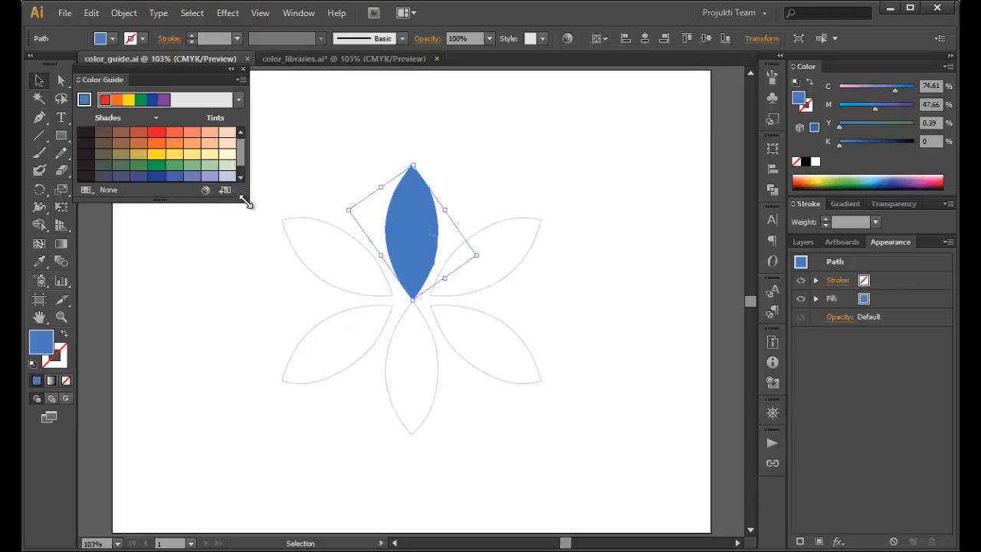
left_click_drag(246, 201, 247, 240)
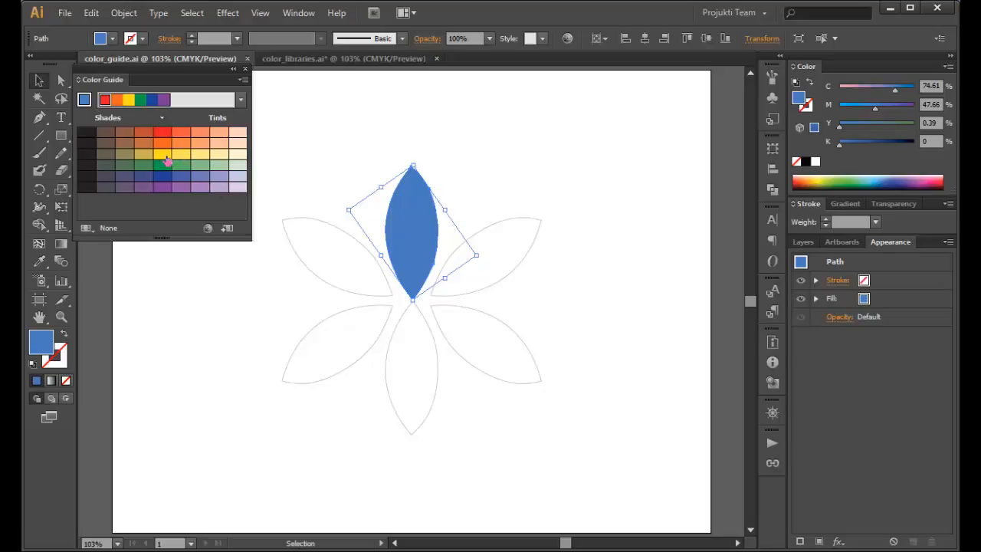
Try 7 steps with variation at 0% and 100% in the Color Guide options, and cancel the changes
left_click(243, 76)
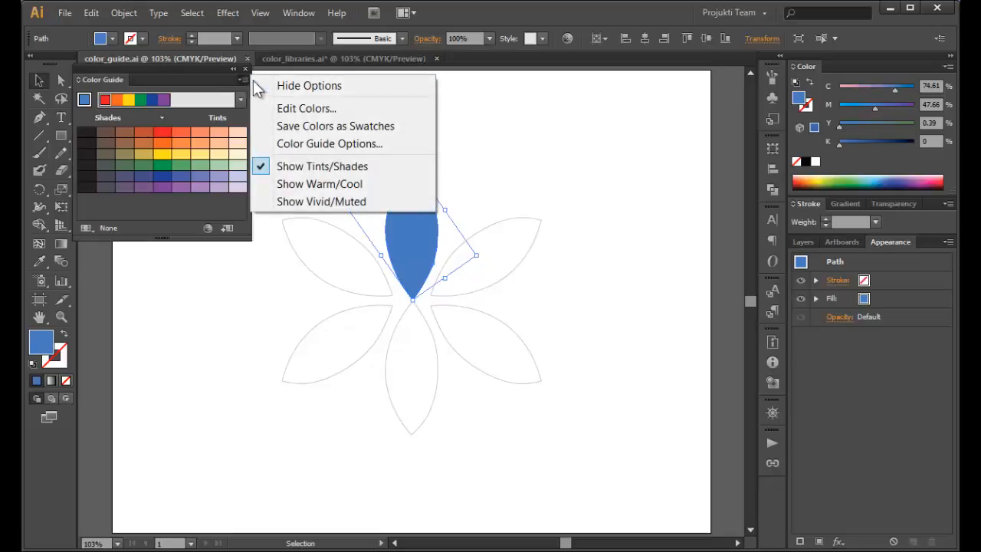
left_click(297, 144)
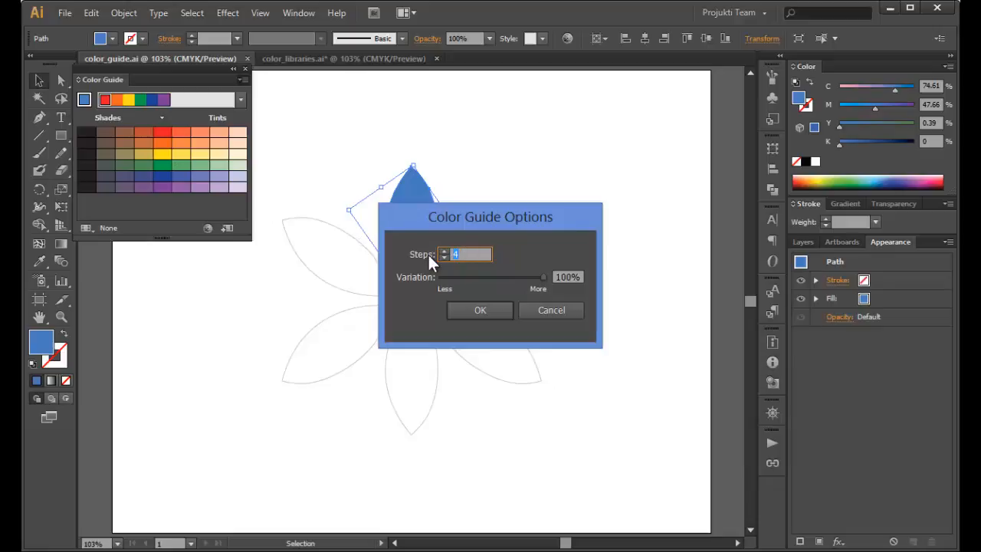
key("Up")
key("Up")
key("Up")
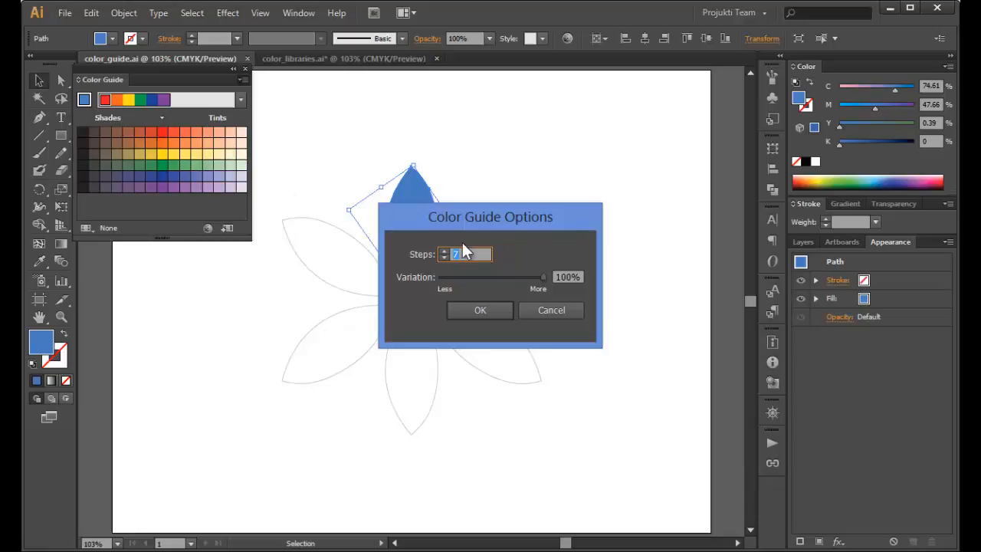
left_click_drag(546, 276, 437, 291)
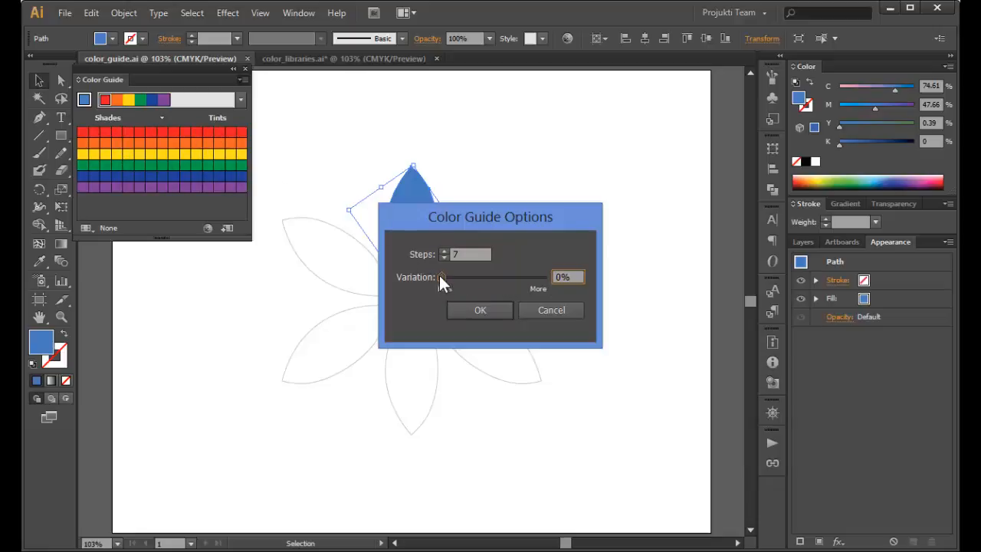
left_click_drag(442, 278, 550, 281)
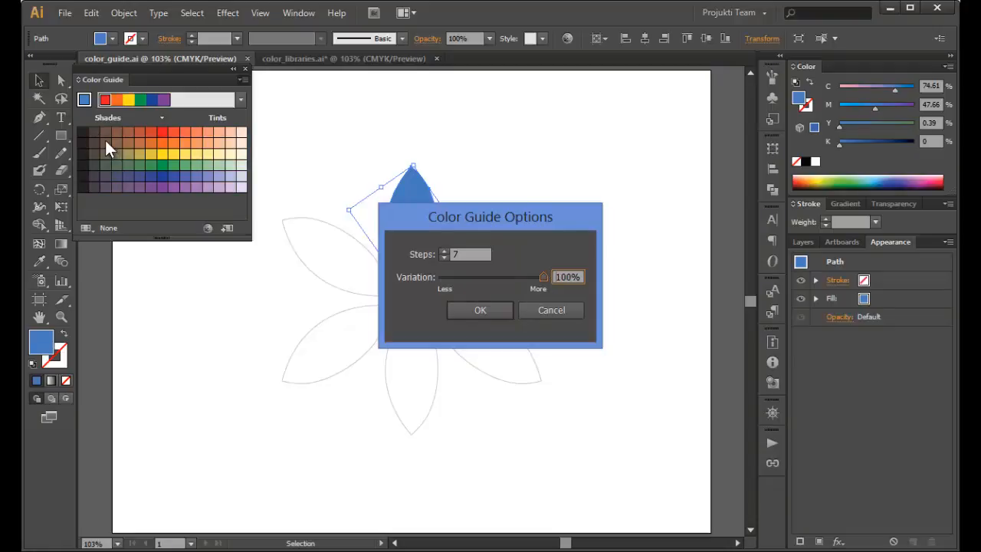
left_click(576, 311)
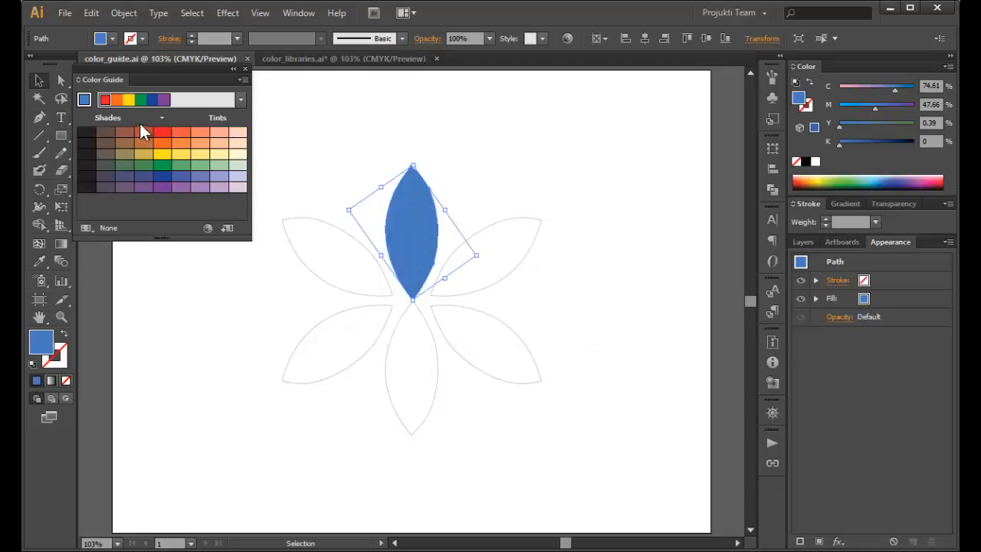
Apply the Compound 2 harmony rule in the Color Guide
left_click(242, 98)
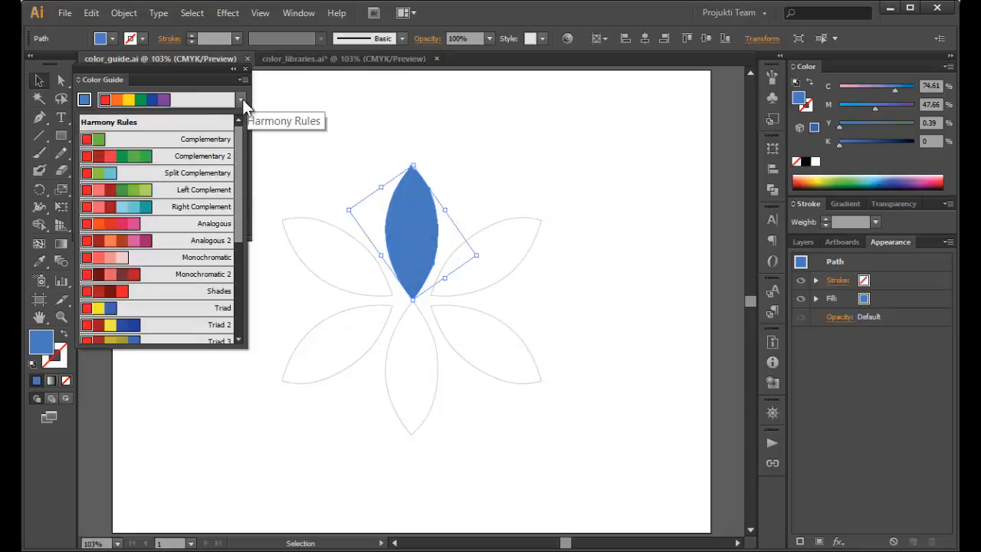
scroll(231, 201, "down", 5)
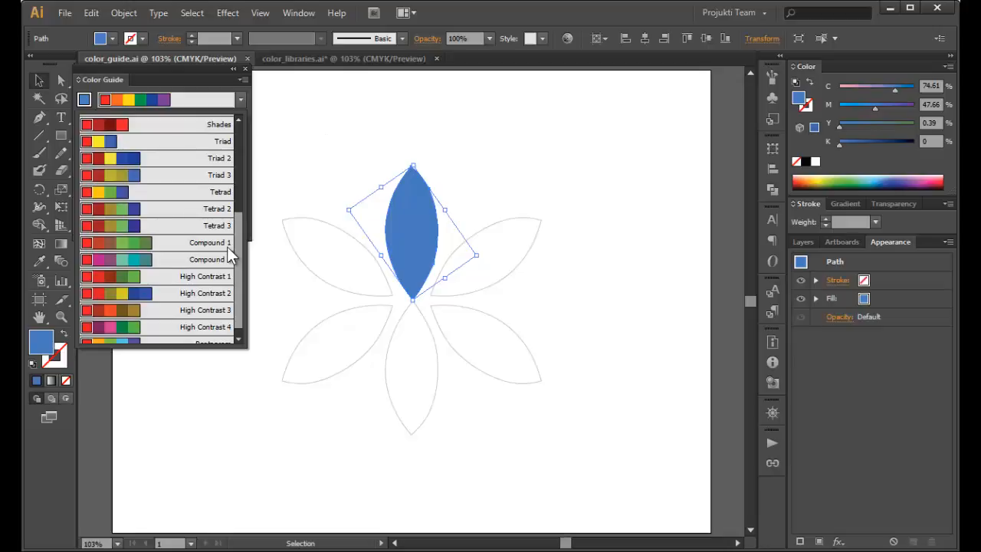
left_click(115, 261)
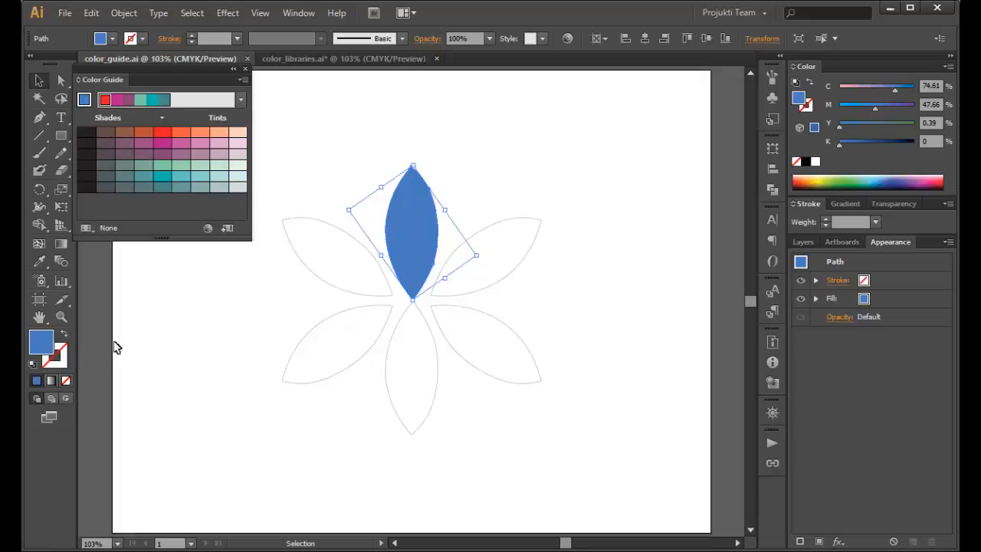
Fill the flower's upper-right petal with magenta from the active harmony color group
left_click(511, 253)
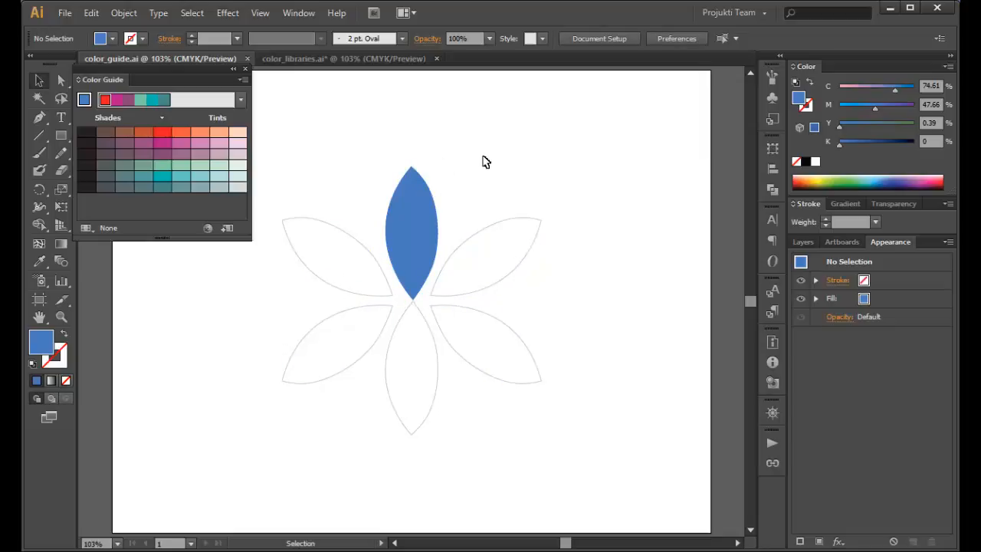
left_click(411, 229)
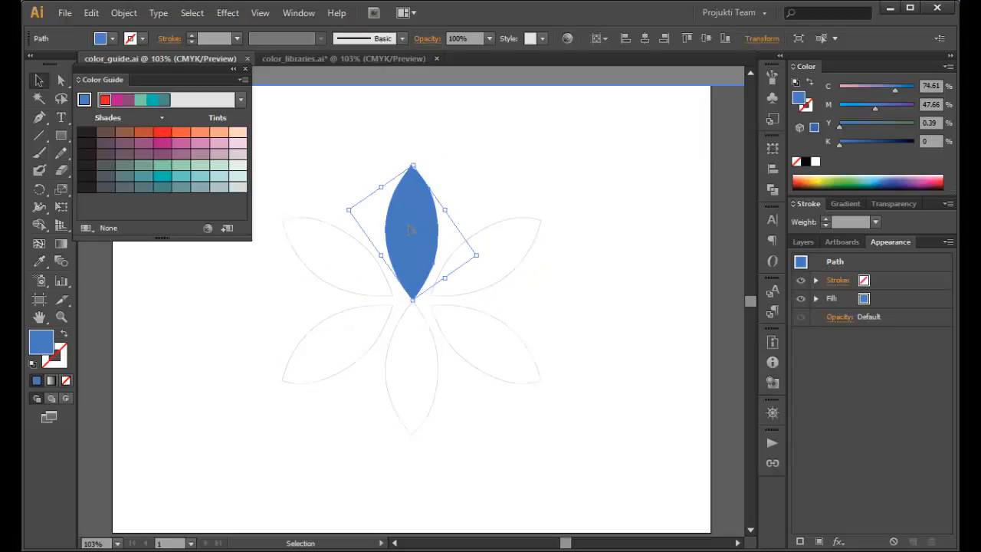
left_click(507, 259)
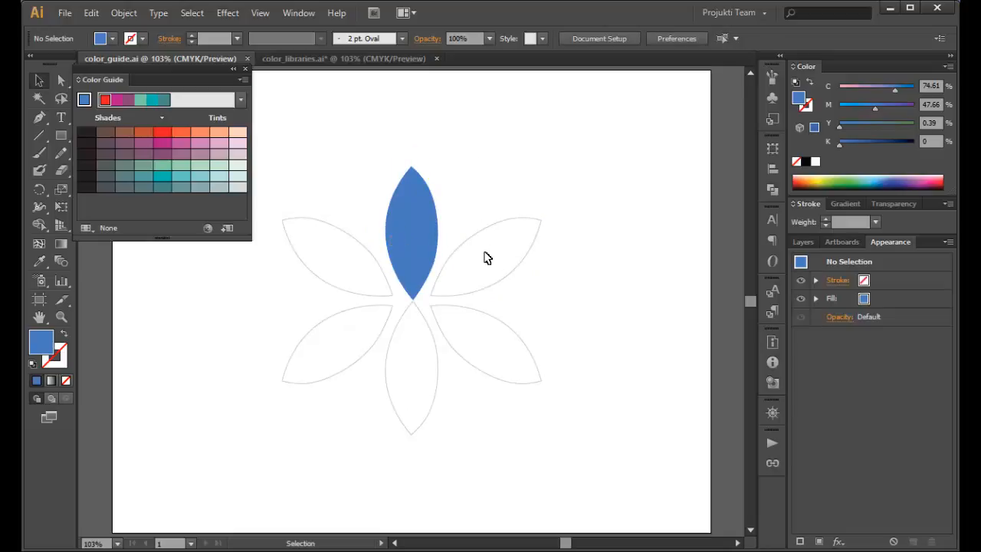
left_click(482, 235)
left_click(484, 261)
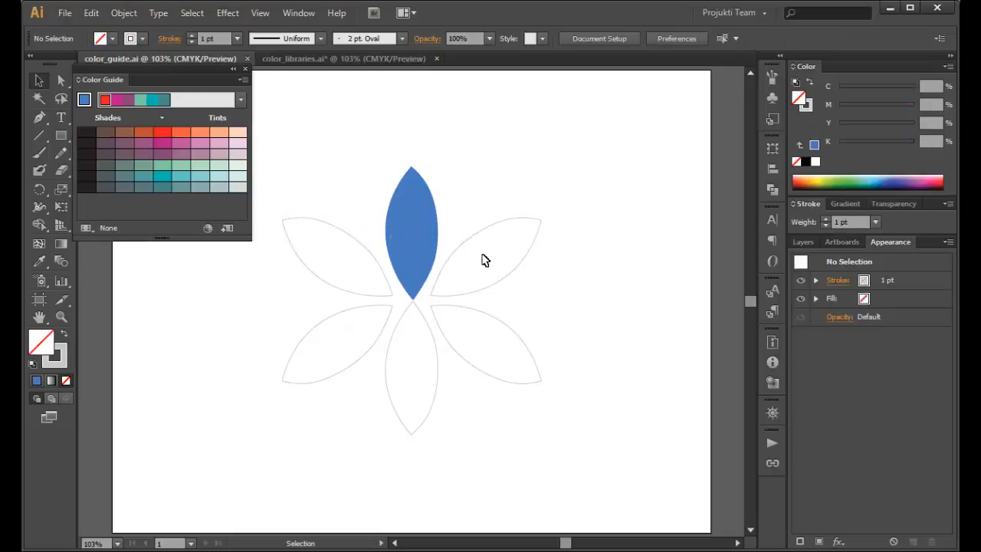
left_click(474, 241)
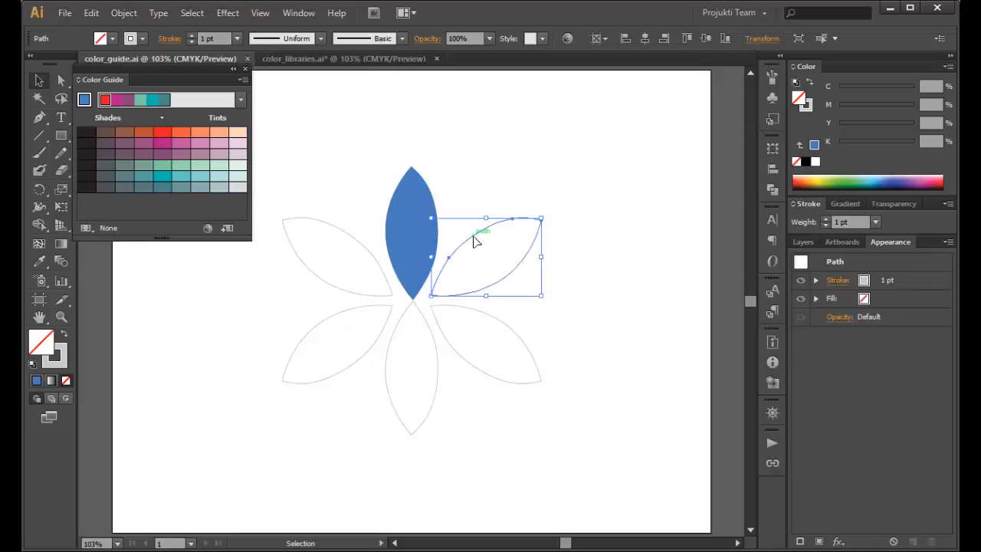
left_click(117, 102)
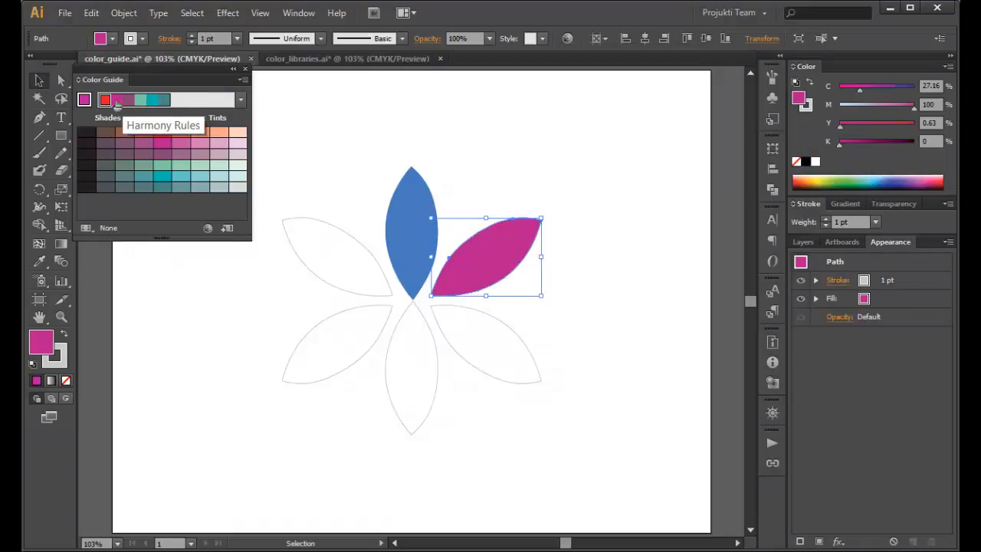
Fill the lower-right petal with the harmony group's plum and the bottom petal with its light green
left_click(439, 331)
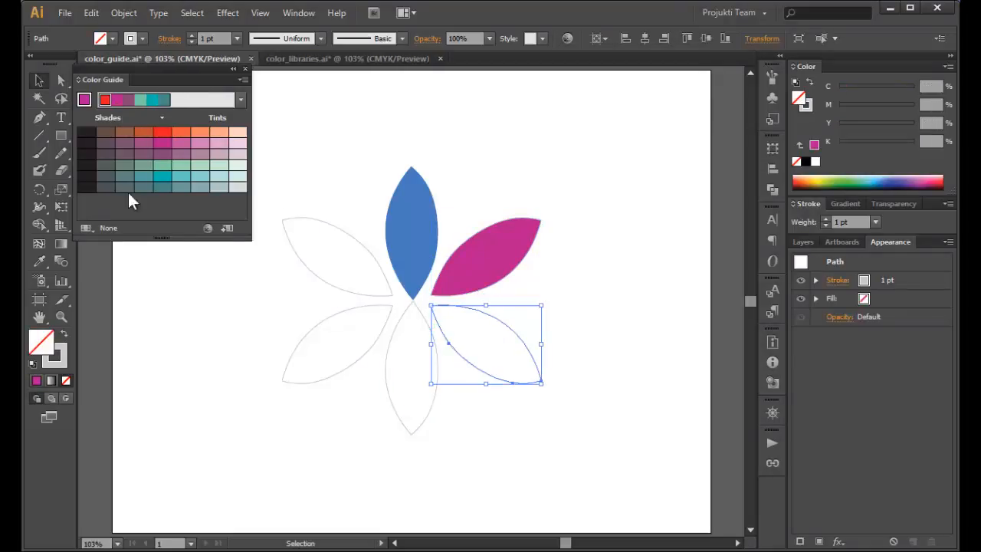
left_click(132, 101)
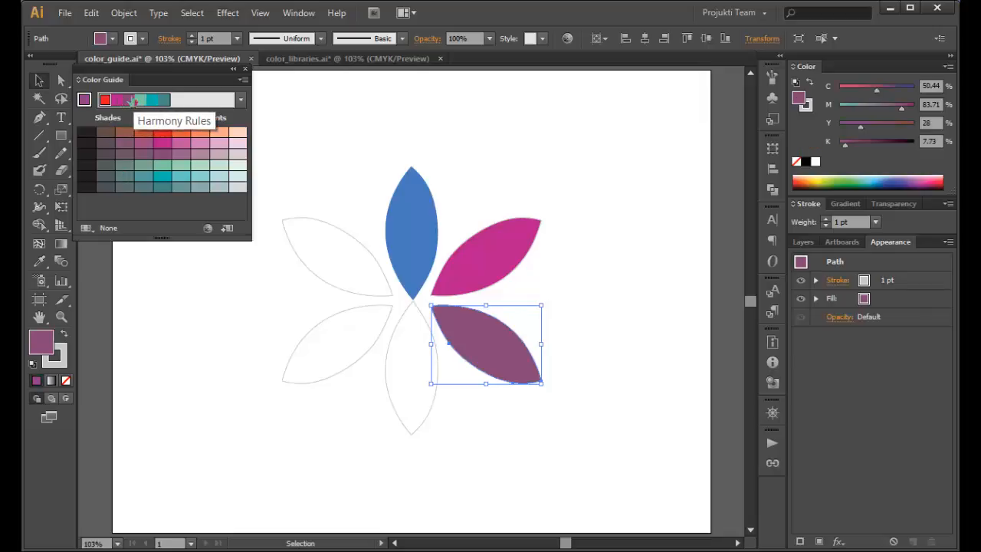
left_click(391, 384)
left_click(143, 100)
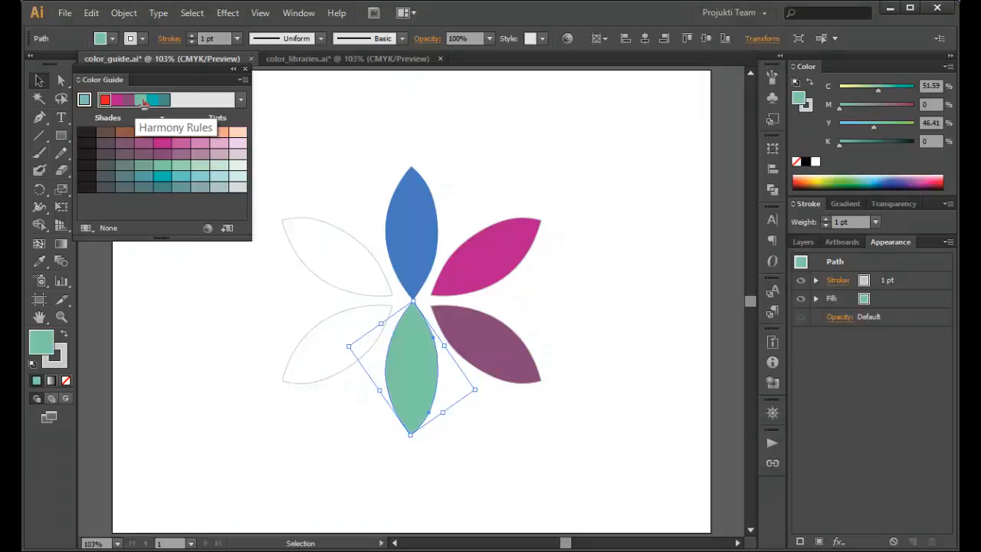
Fill the lower-left petal with the harmony group's bright teal and the upper-left petal with its dark teal
left_click(314, 335)
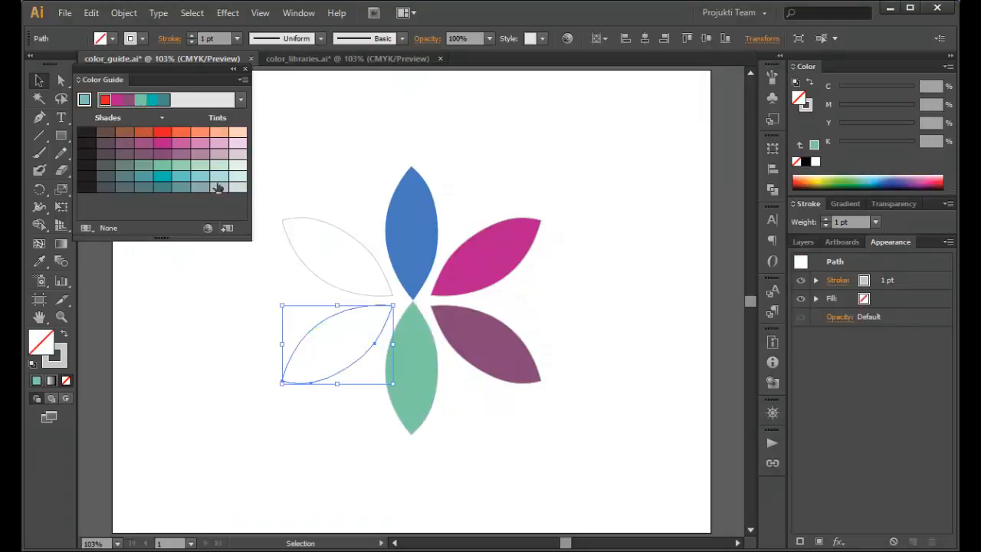
left_click(146, 101)
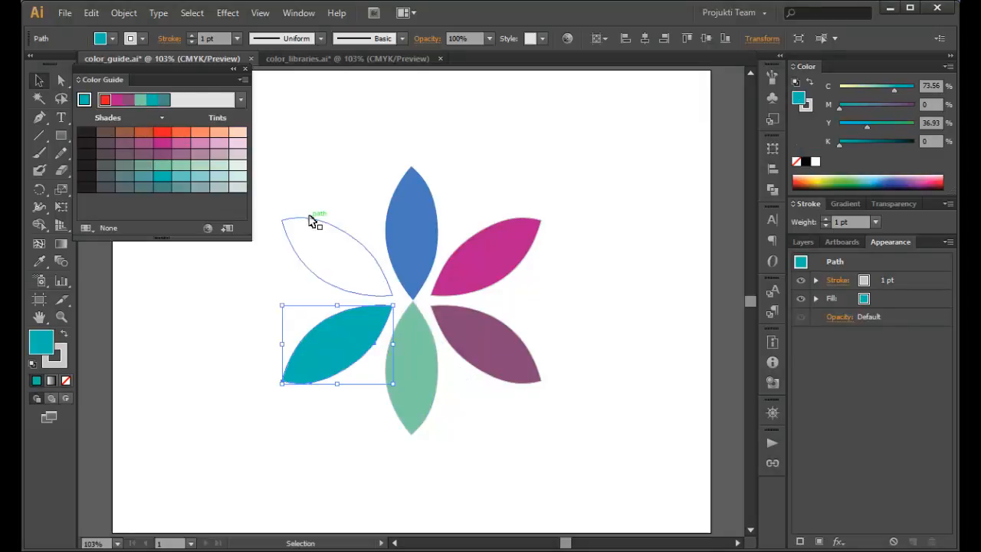
left_click(313, 220)
left_click(166, 105)
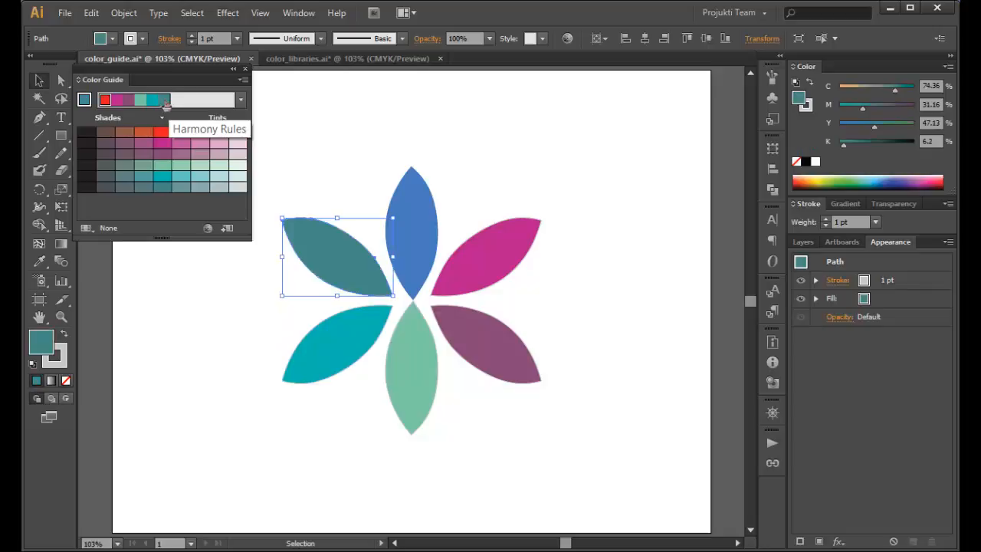
left_click(514, 144)
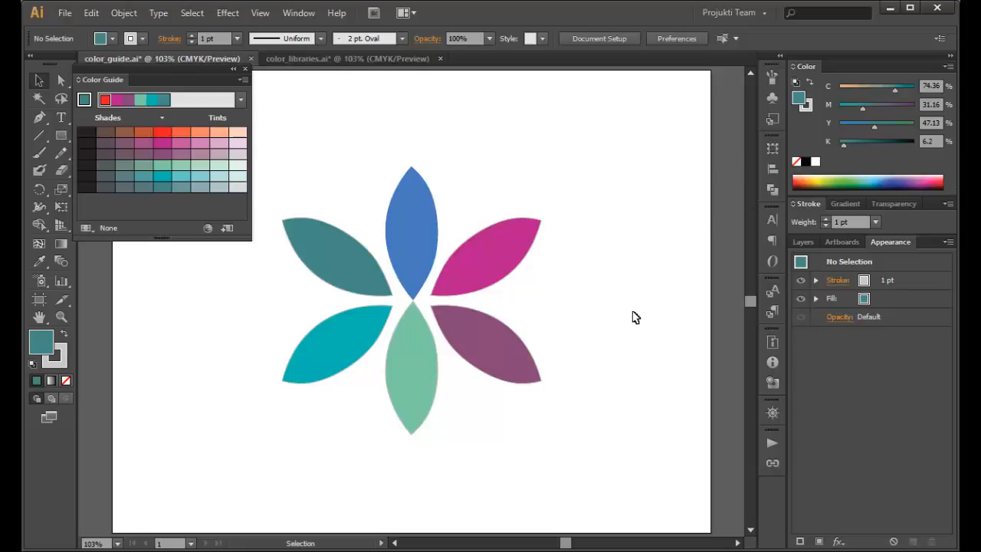
double_click(495, 267)
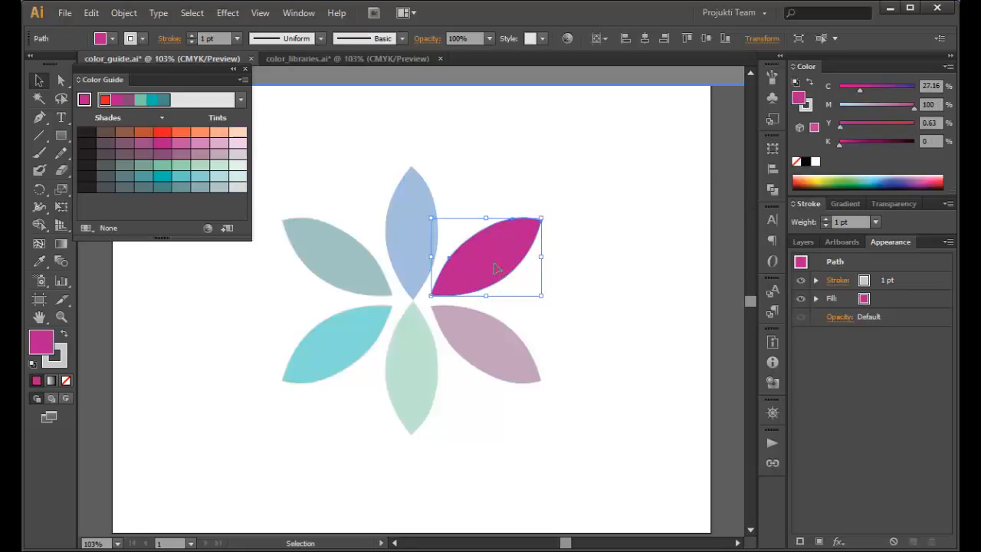
double_click(592, 195)
left_click(498, 261)
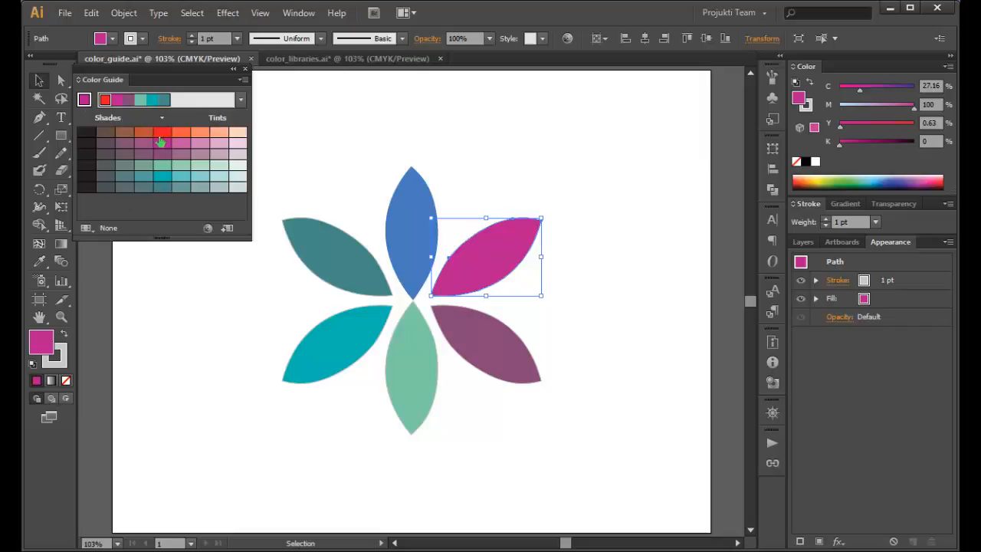
Recolor the lower-right petal magenta and the bottom petal a light turquoise tint from the Color Guide variations
left_click(499, 346)
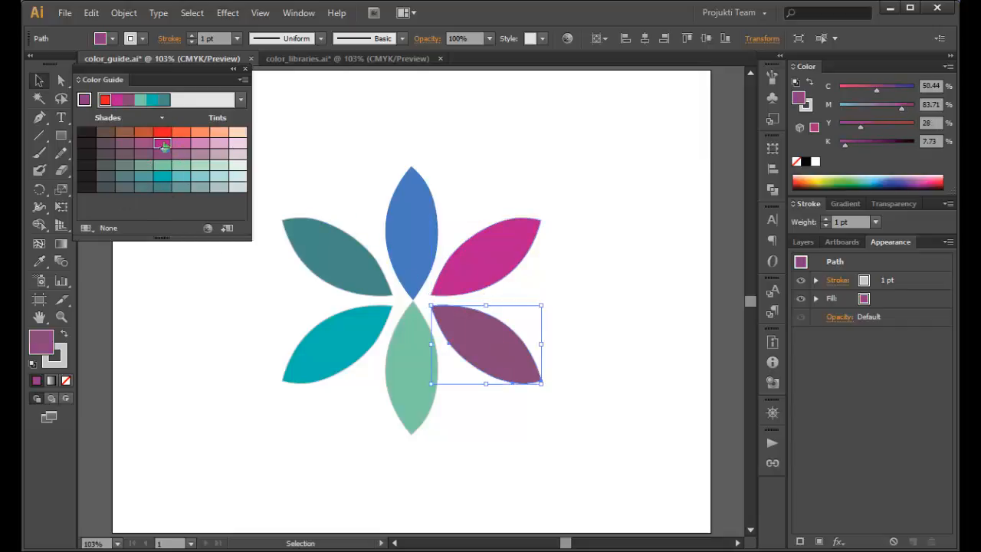
left_click(163, 145)
left_click(407, 386)
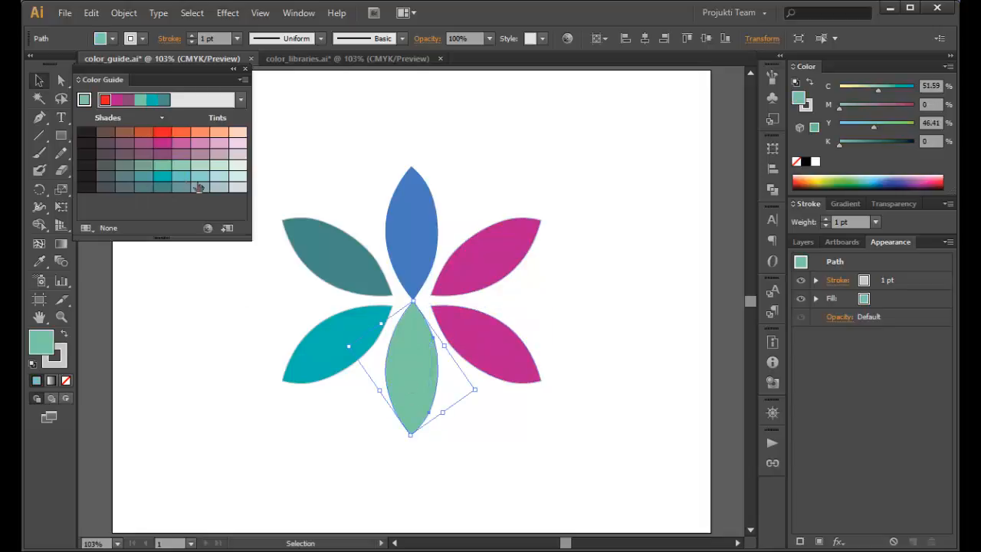
left_click(176, 177)
Recolor the lower-left petal with the palest pink tint and the upper-left petal with a burnt-orange shade, leaving nothing selected
left_click(330, 356)
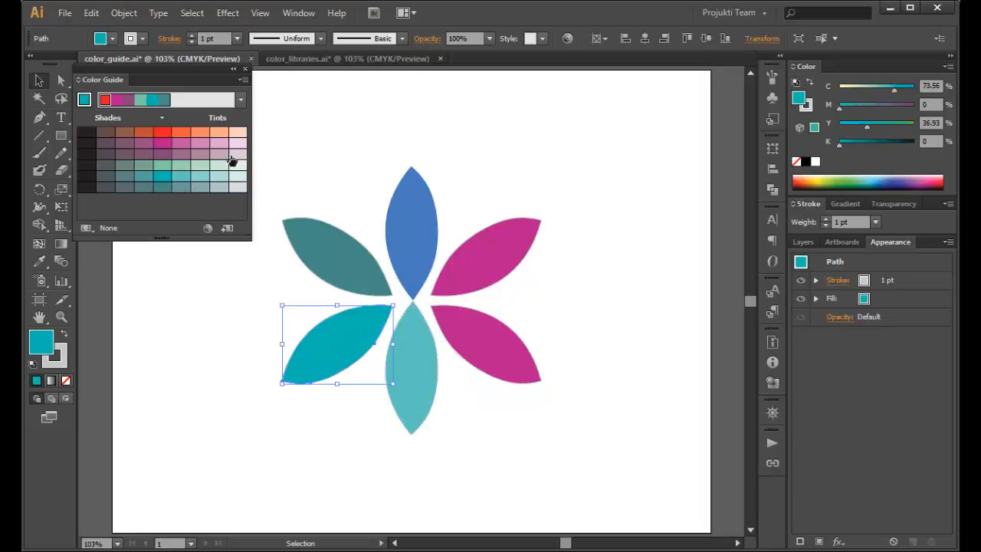
left_click(238, 142)
left_click(285, 232)
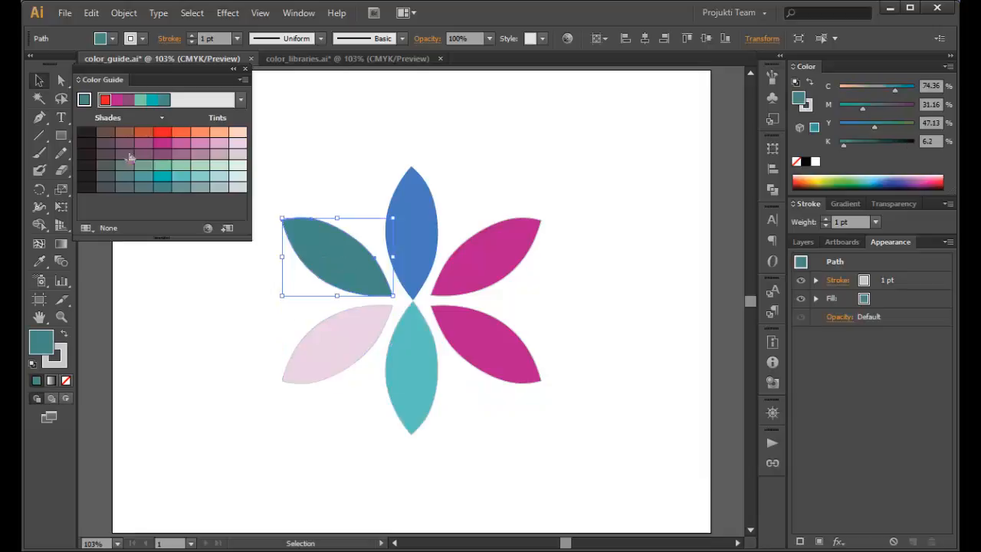
left_click(142, 135)
left_click(596, 330)
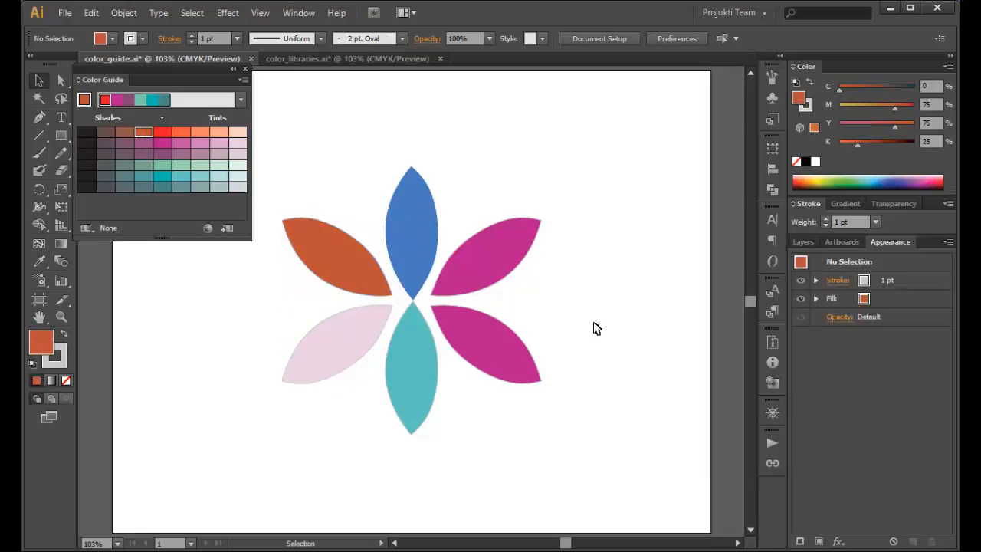